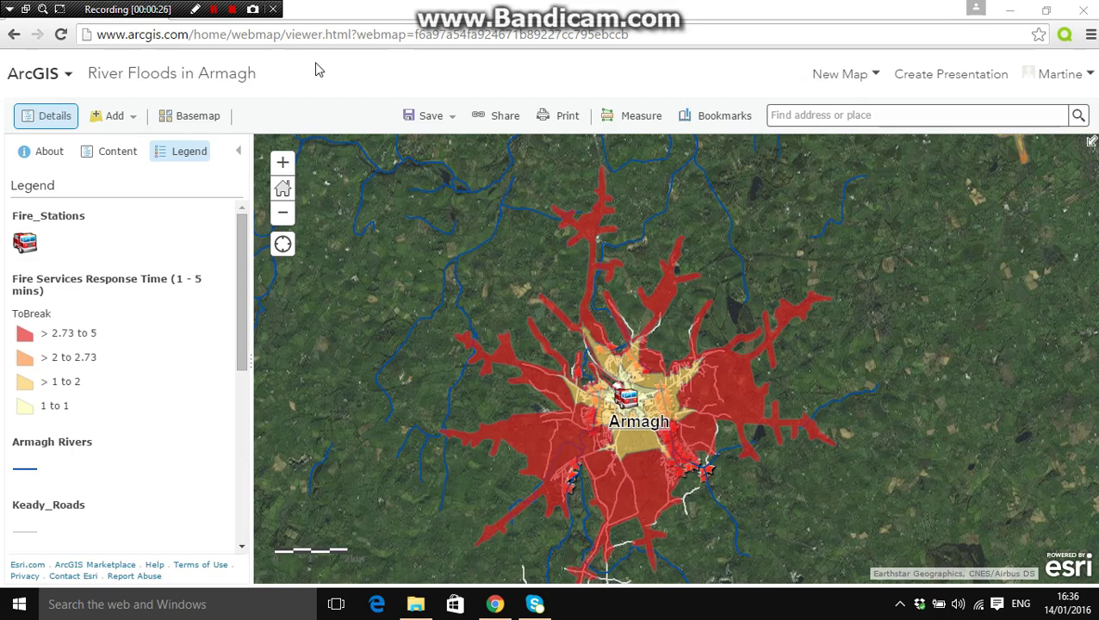
Show a wider area around Armagh with the Fire Services Response Time (1 - 5 mins) layer hidden and the Deprivation layer visible
{"action": "left_click", "coordinate": [284, 215]}
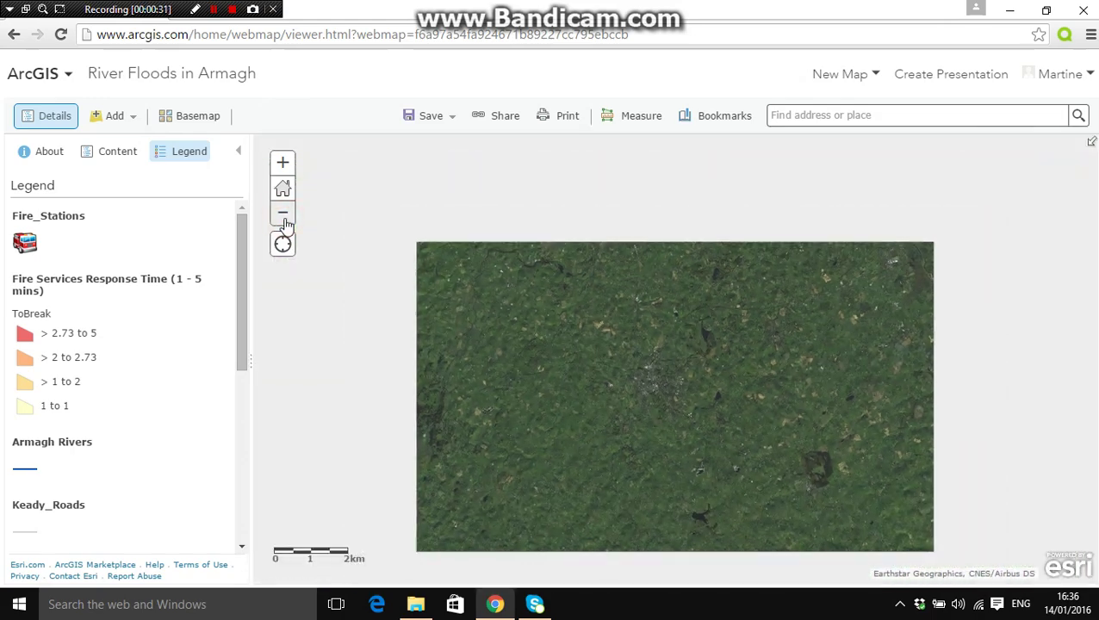
{"action": "left_click", "coordinate": [285, 222]}
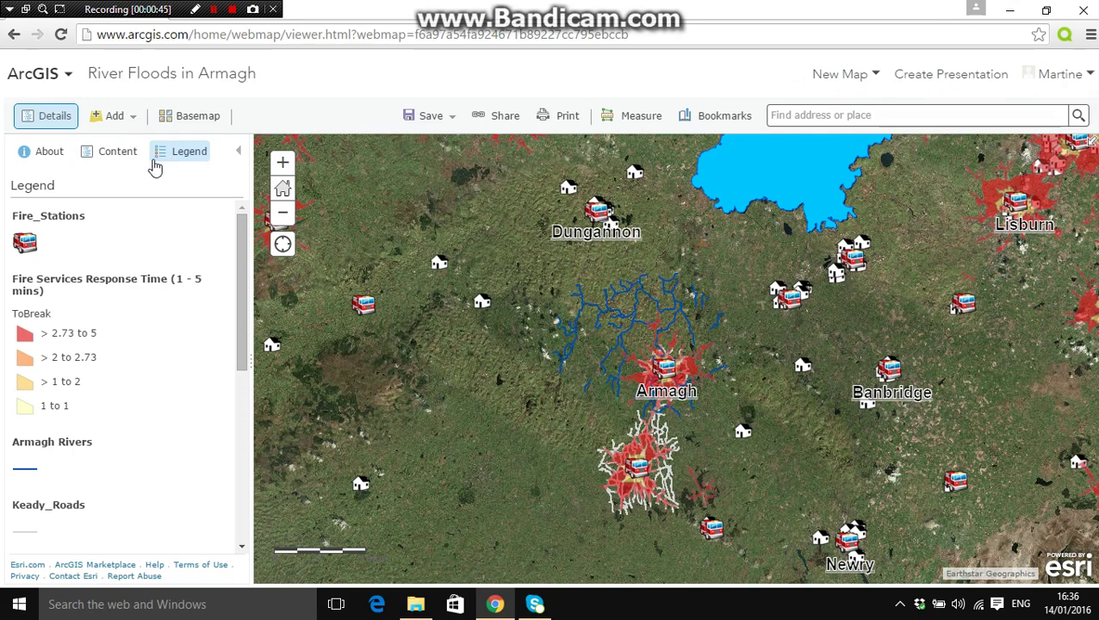
{"action": "left_click", "coordinate": [121, 163]}
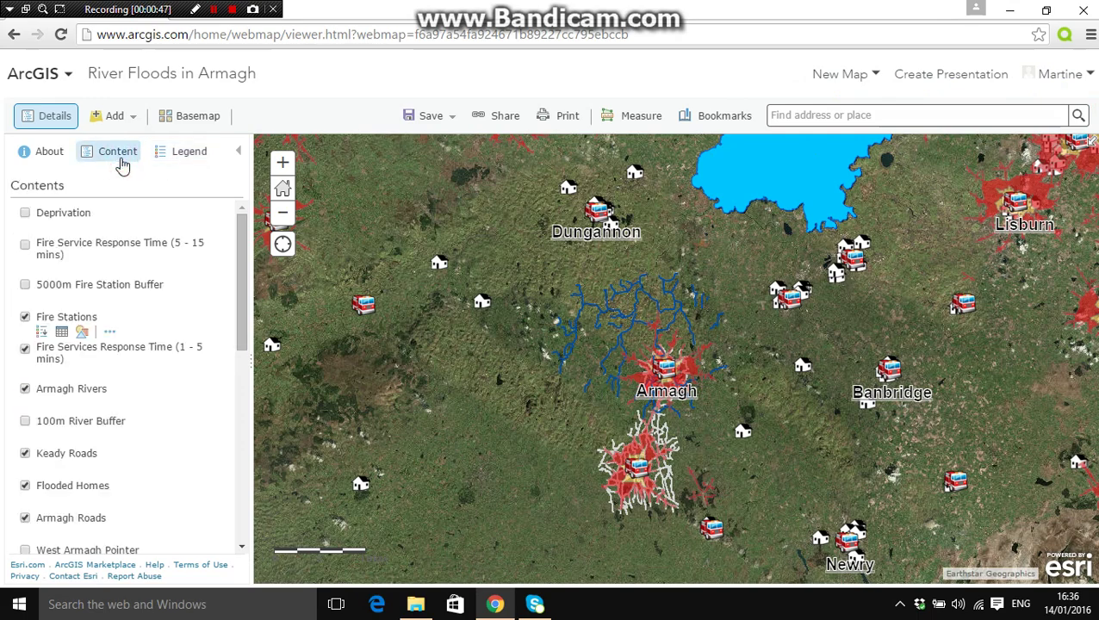
{"action": "left_click", "coordinate": [25, 350]}
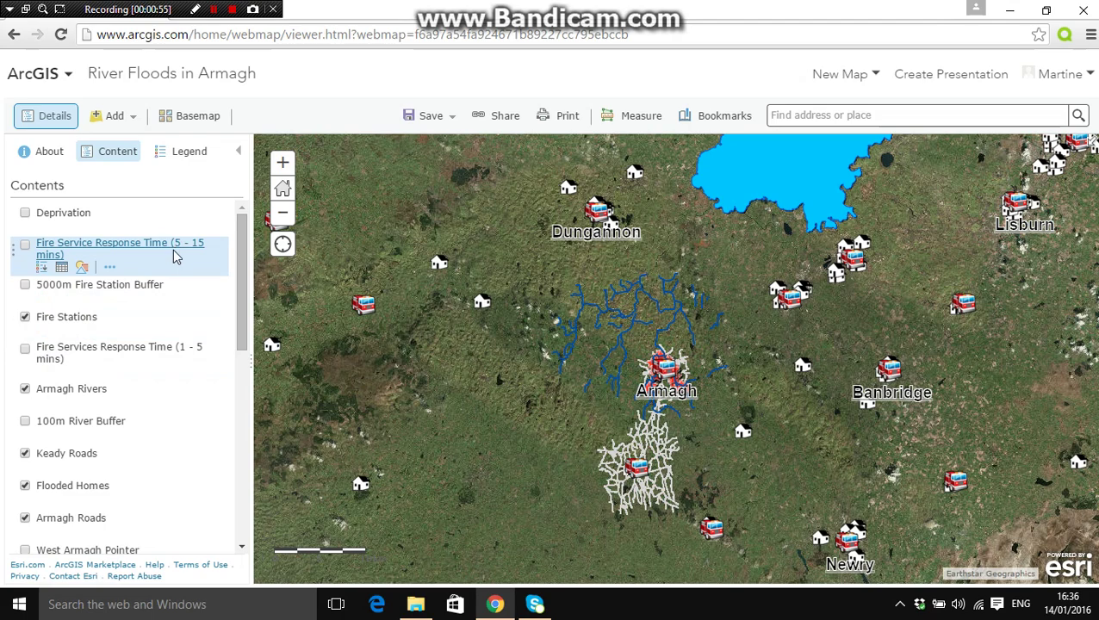
{"action": "left_click", "coordinate": [26, 217]}
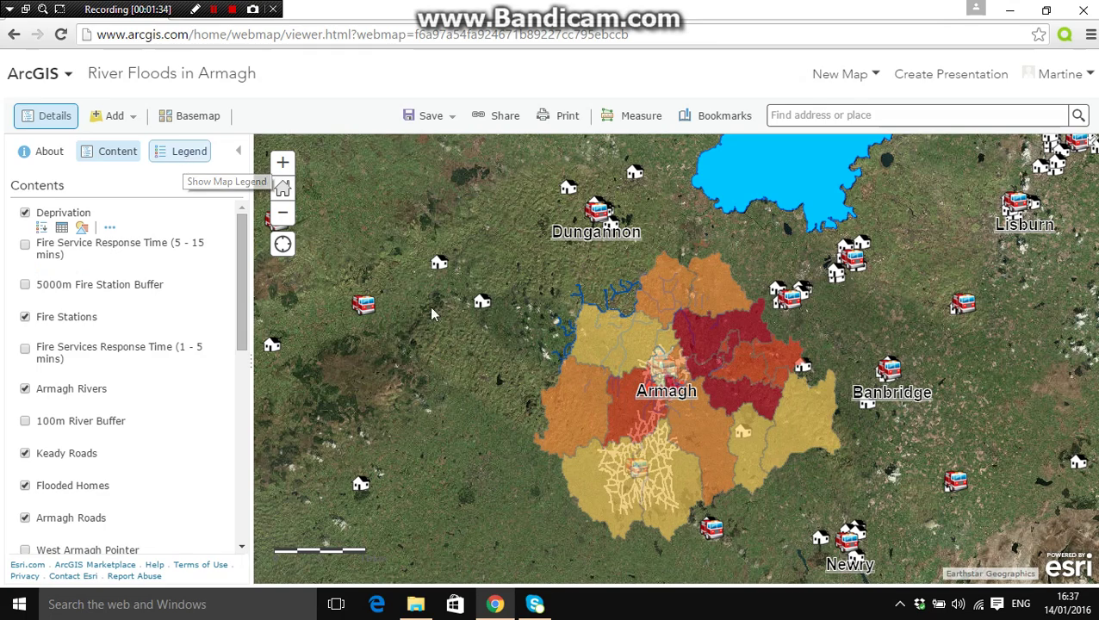
Display the map legend and examine the Deprivation classes of the areas in and around Armagh town
{"action": "left_click", "coordinate": [188, 153]}
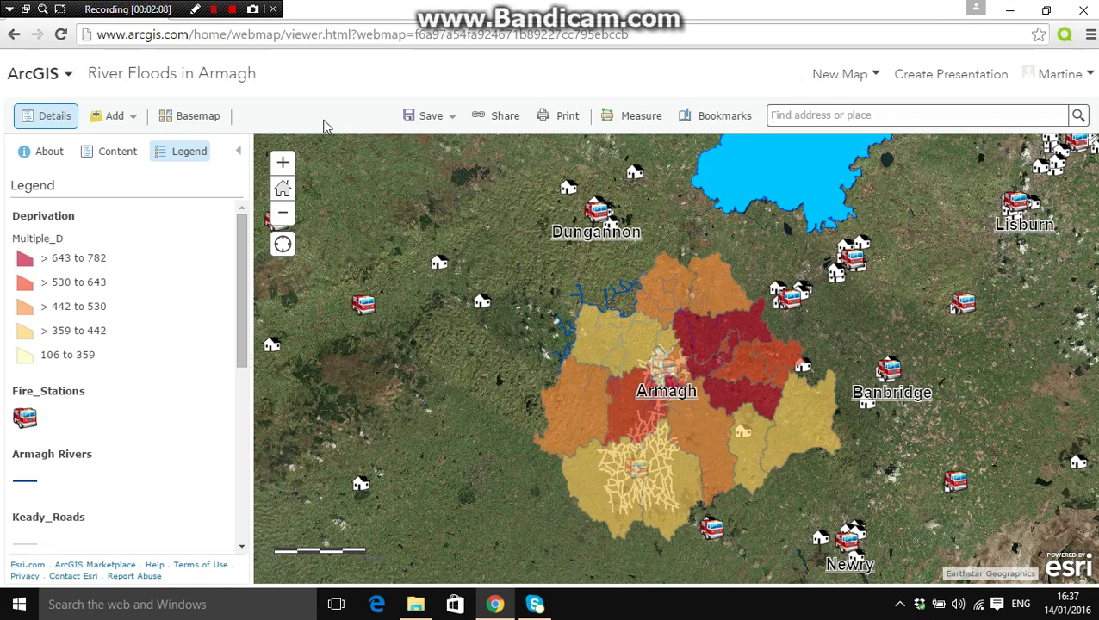
{"action": "left_click", "coordinate": [286, 163]}
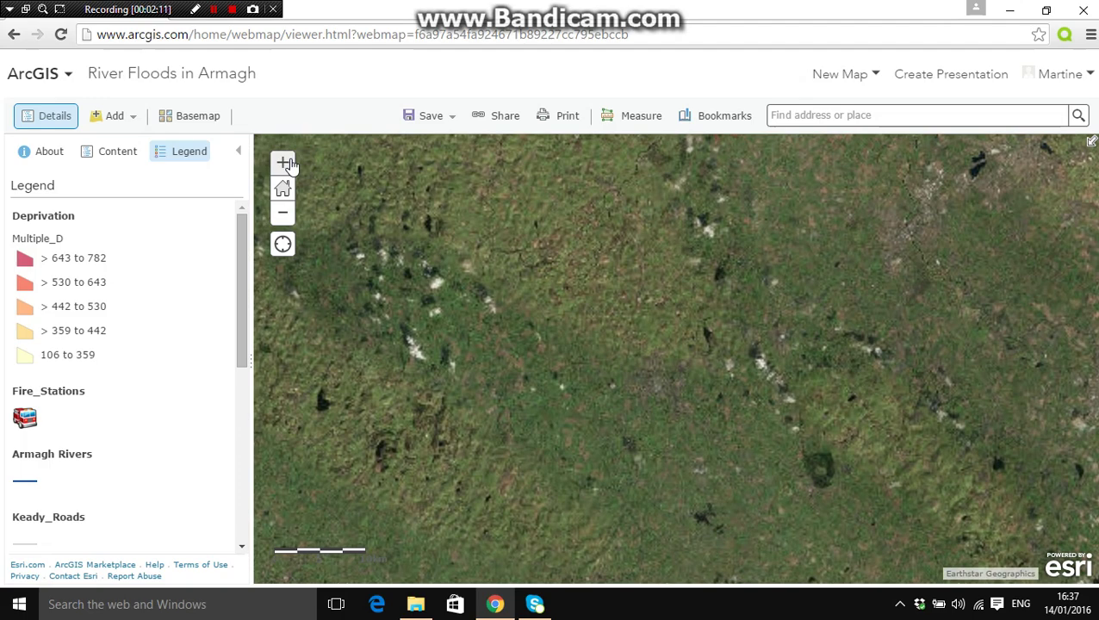
{"action": "left_click", "coordinate": [289, 164]}
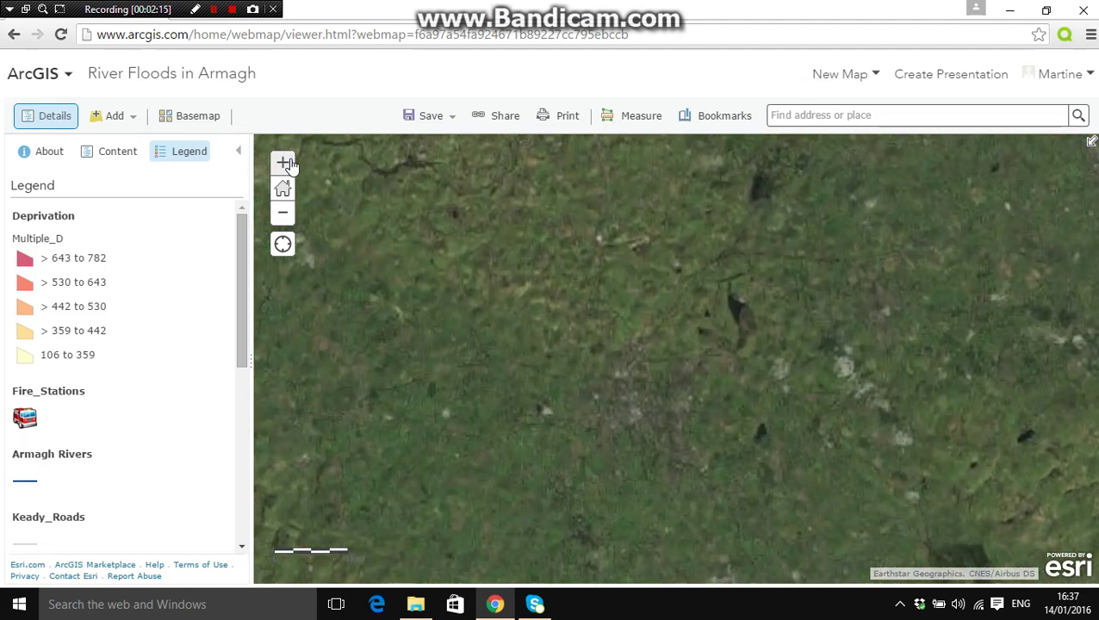
{"action": "left_click", "coordinate": [289, 165]}
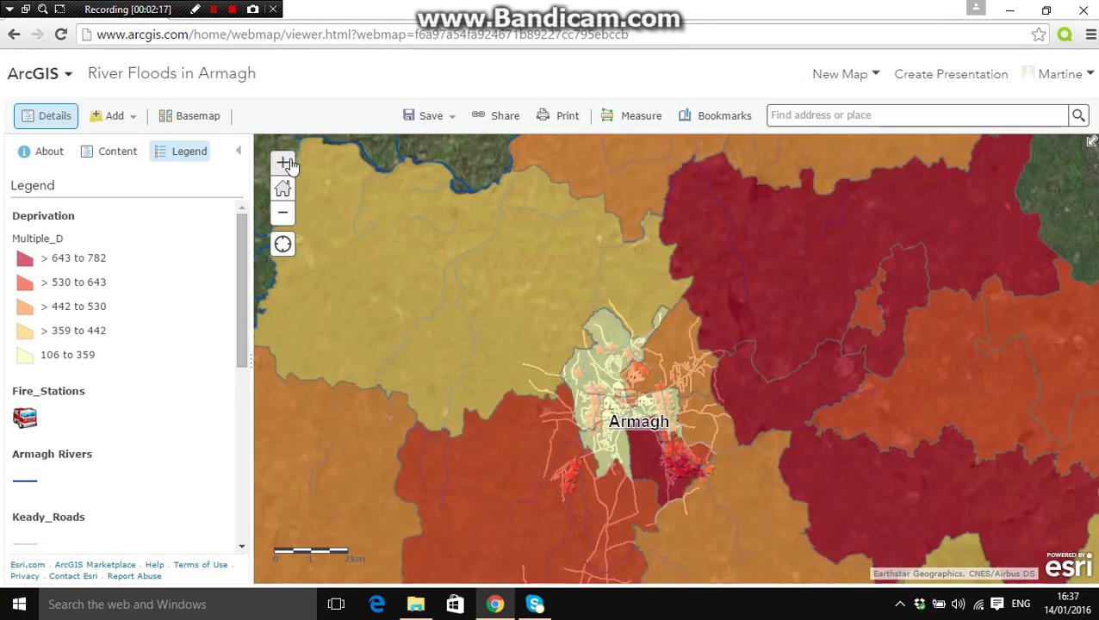
{"action": "left_click", "coordinate": [289, 165]}
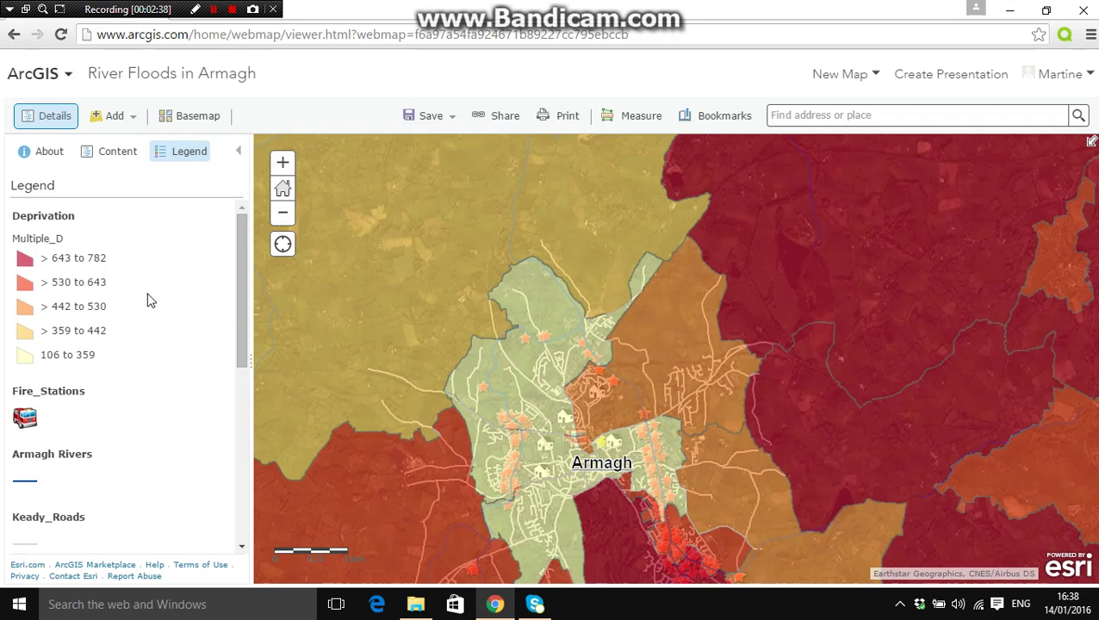
Turn on the Flood Extent (10 Year) layer and inspect it along the river on the west side of Armagh
{"action": "left_click", "coordinate": [115, 162]}
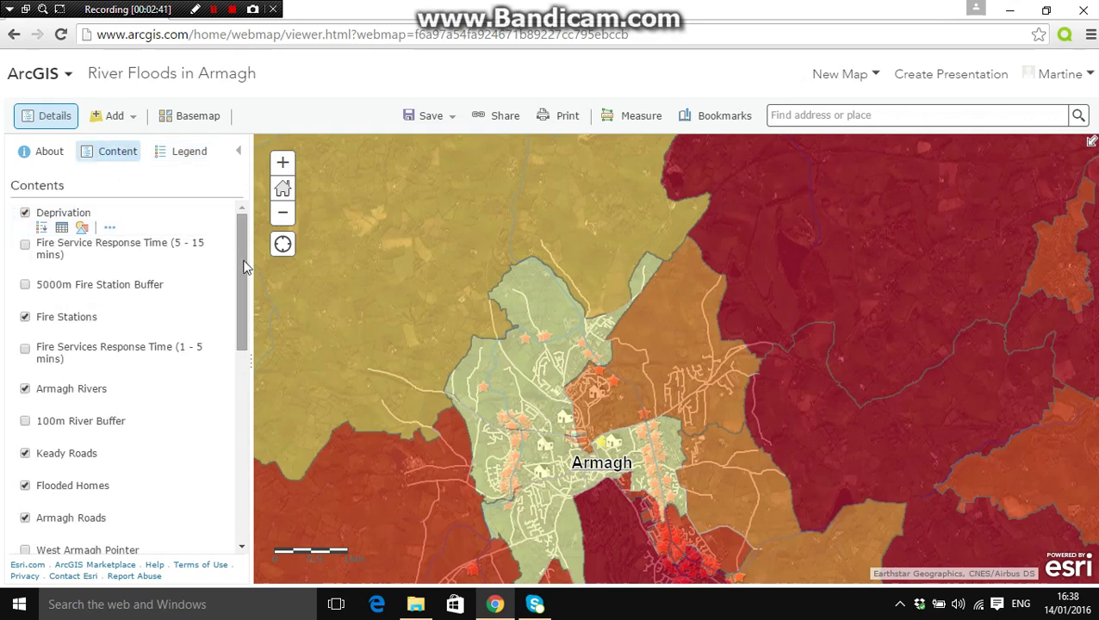
{"action": "scroll", "coordinate": [236, 431], "scroll_direction": "down", "scroll_amount": 10}
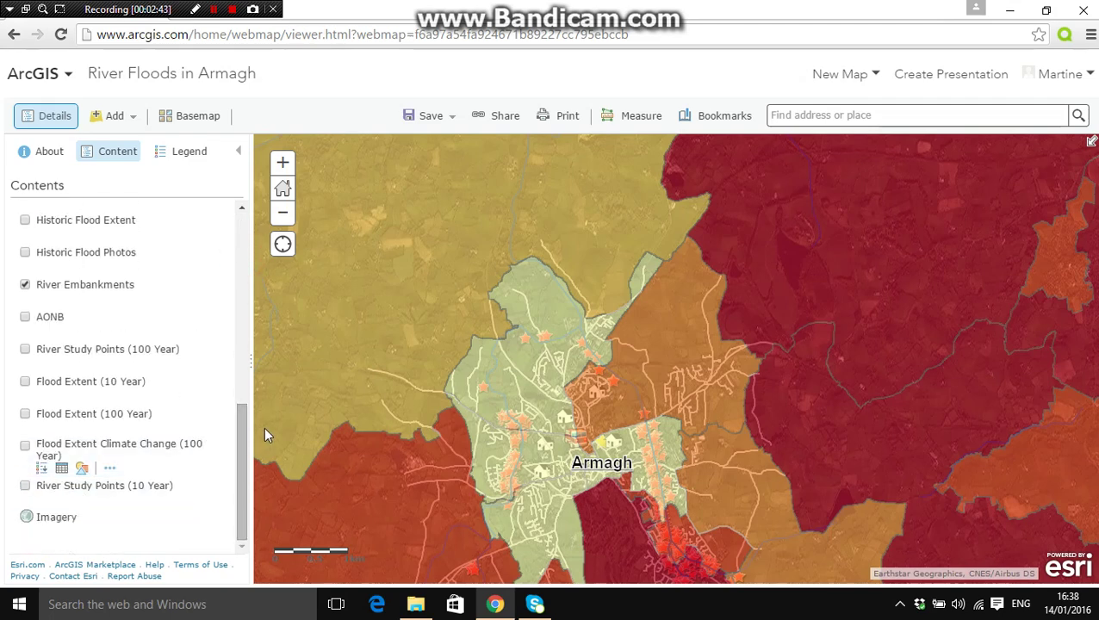
{"action": "left_click", "coordinate": [25, 382]}
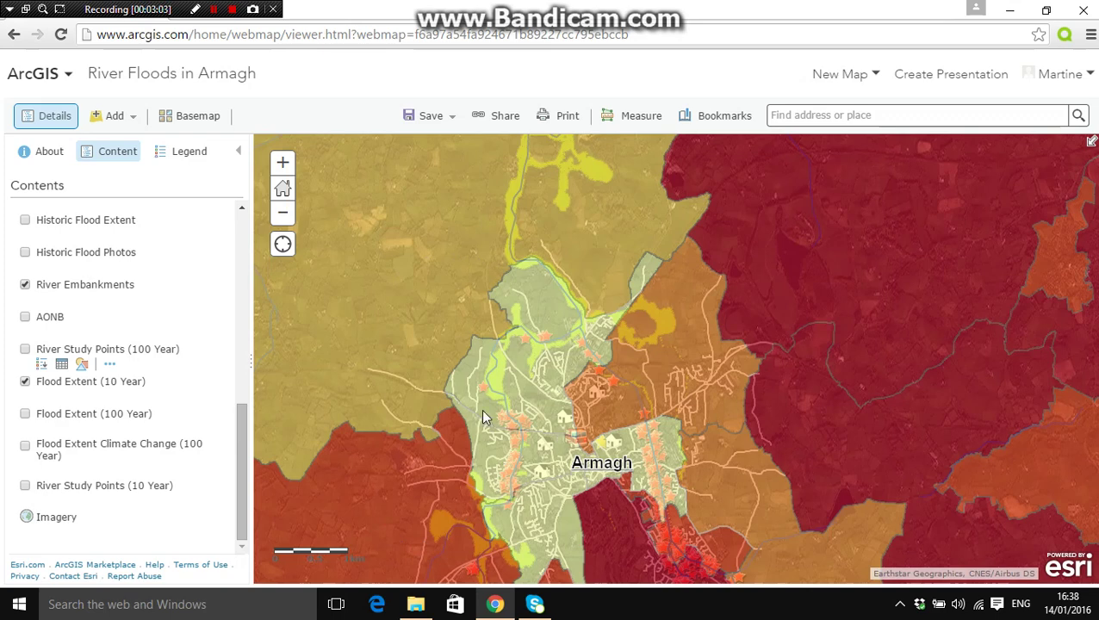
{"action": "left_click", "coordinate": [284, 167]}
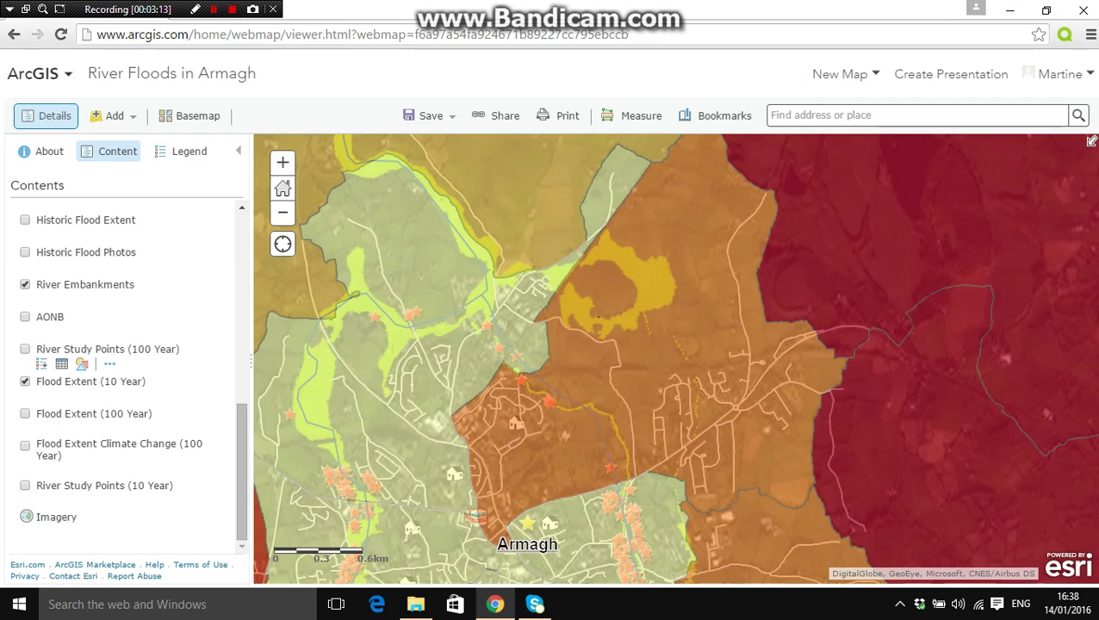
{"action": "left_click_drag", "start_coordinate": [330, 469], "coordinate": [506, 415]}
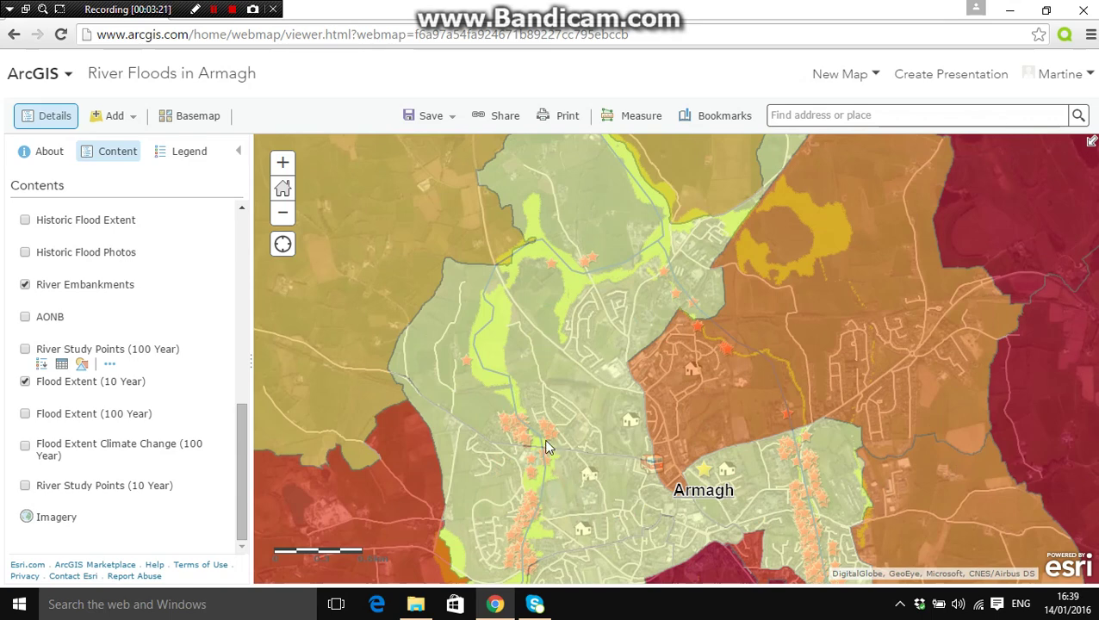
{"action": "left_click_drag", "start_coordinate": [528, 515], "coordinate": [531, 469]}
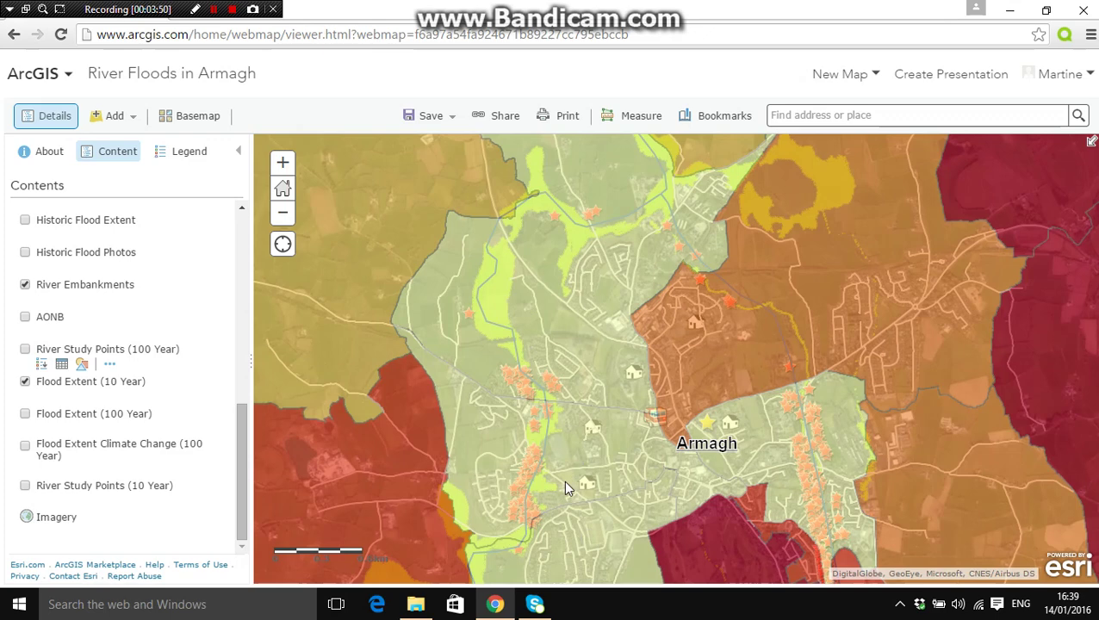
Hide the Deprivation layer and turn on the Flood Extent (100 Year) layer
{"action": "left_click_drag", "start_coordinate": [240, 422], "coordinate": [218, 218]}
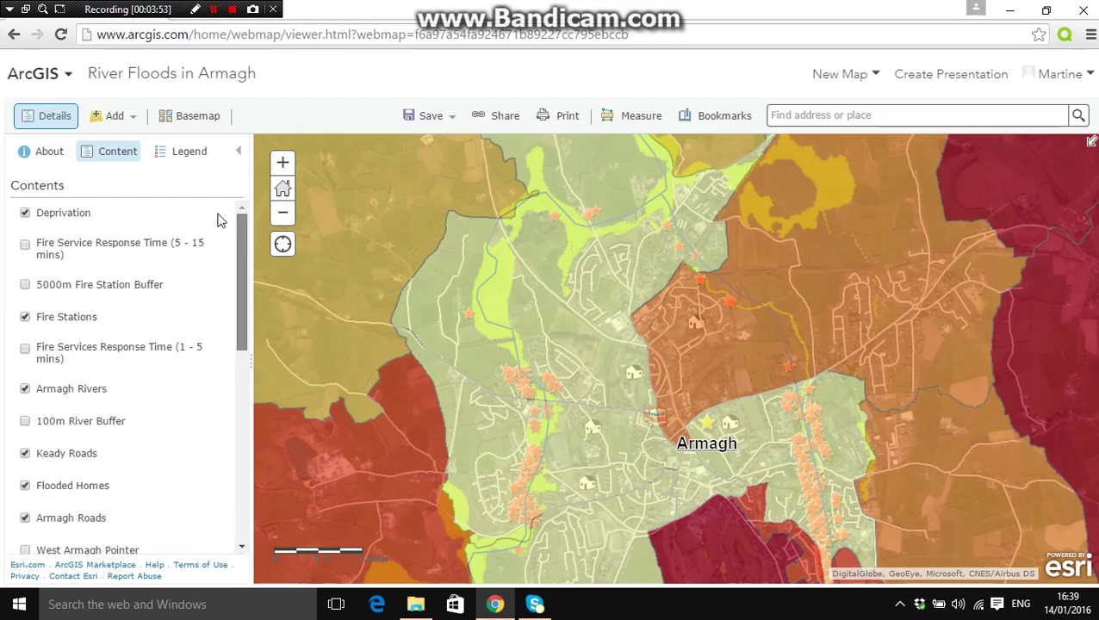
{"action": "left_click", "coordinate": [25, 213]}
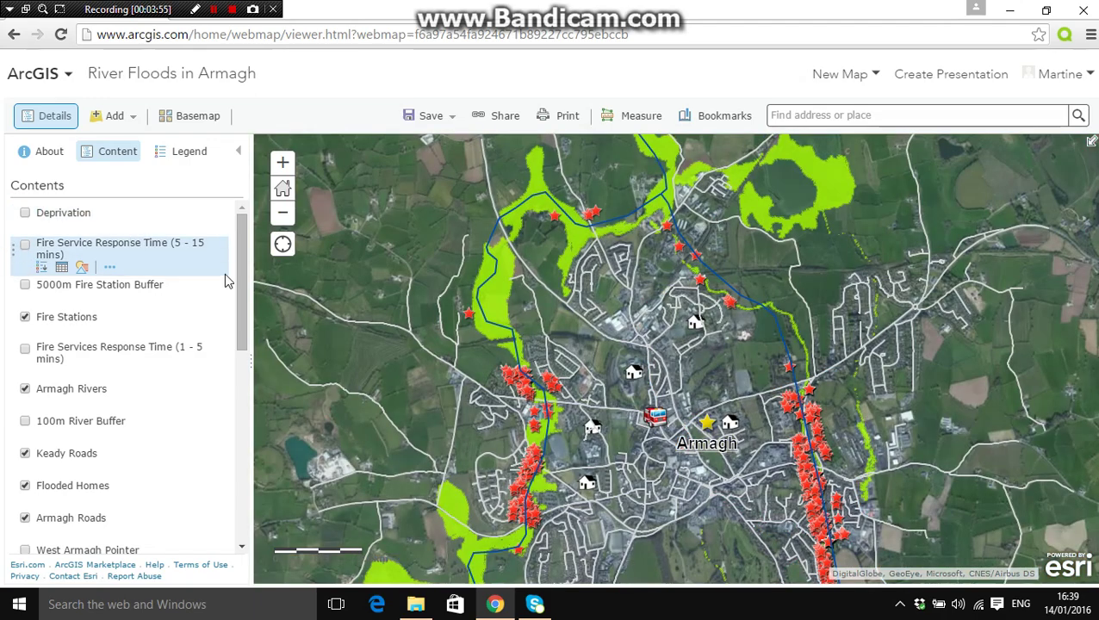
{"action": "left_click_drag", "start_coordinate": [245, 287], "coordinate": [242, 512]}
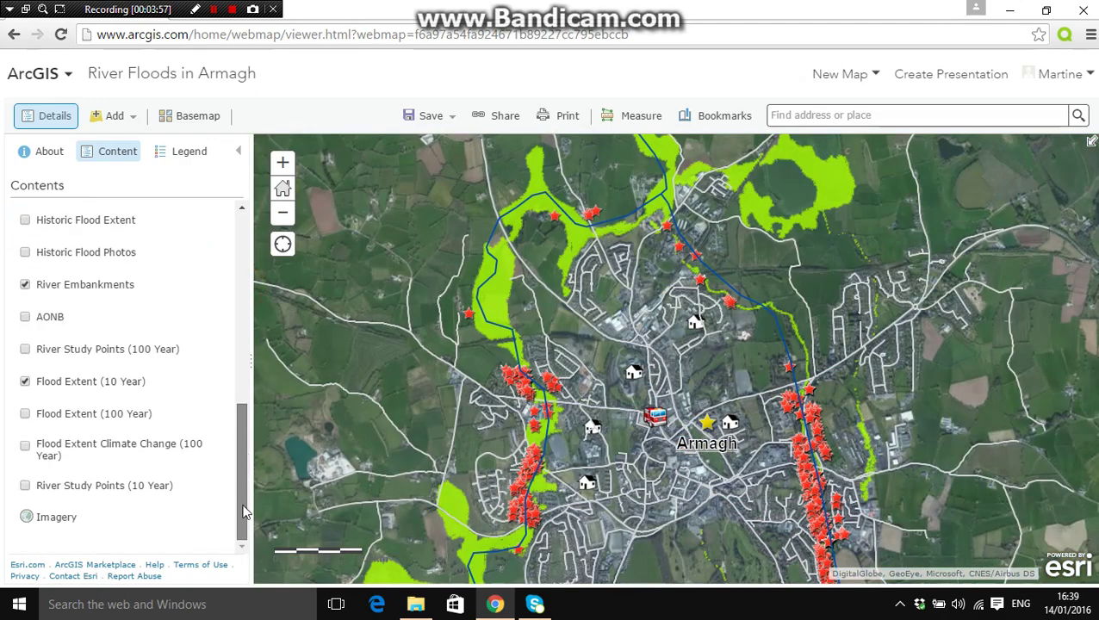
{"action": "left_click", "coordinate": [25, 415]}
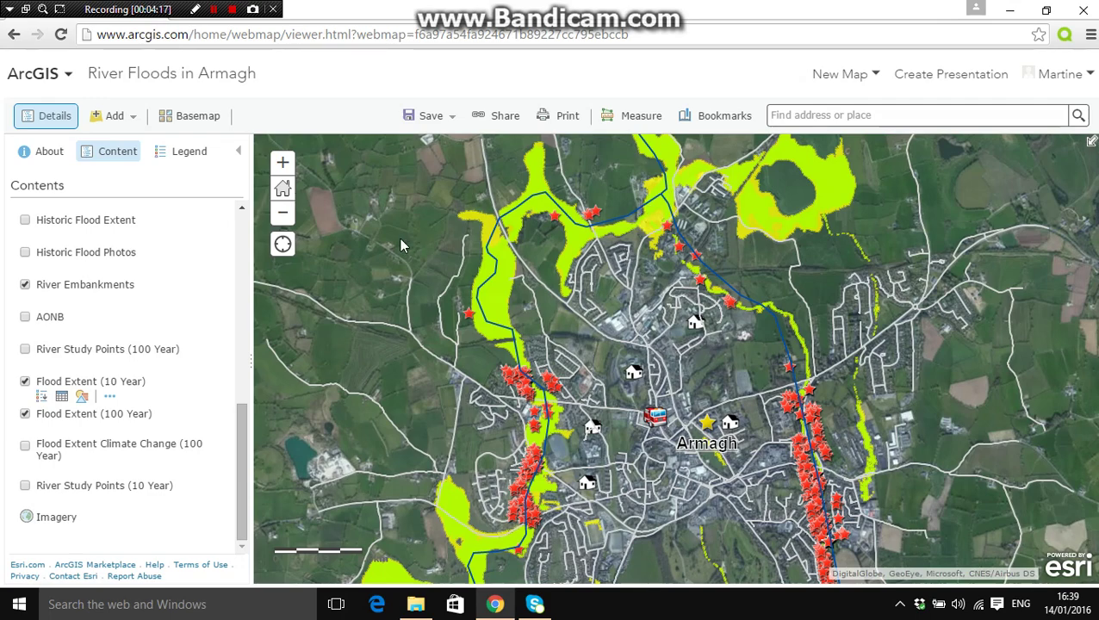
Examine the 10-year and 100-year flood extents against the flooded homes, roads and school buildings in western Armagh
{"action": "left_click", "coordinate": [282, 165]}
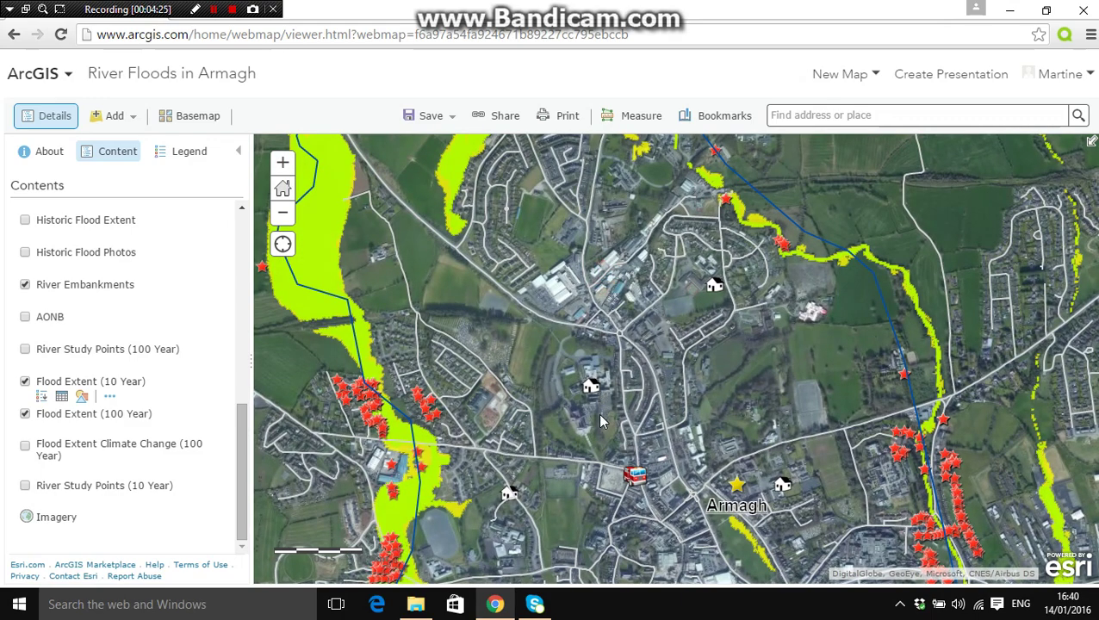
{"action": "key", "text": "Up"}
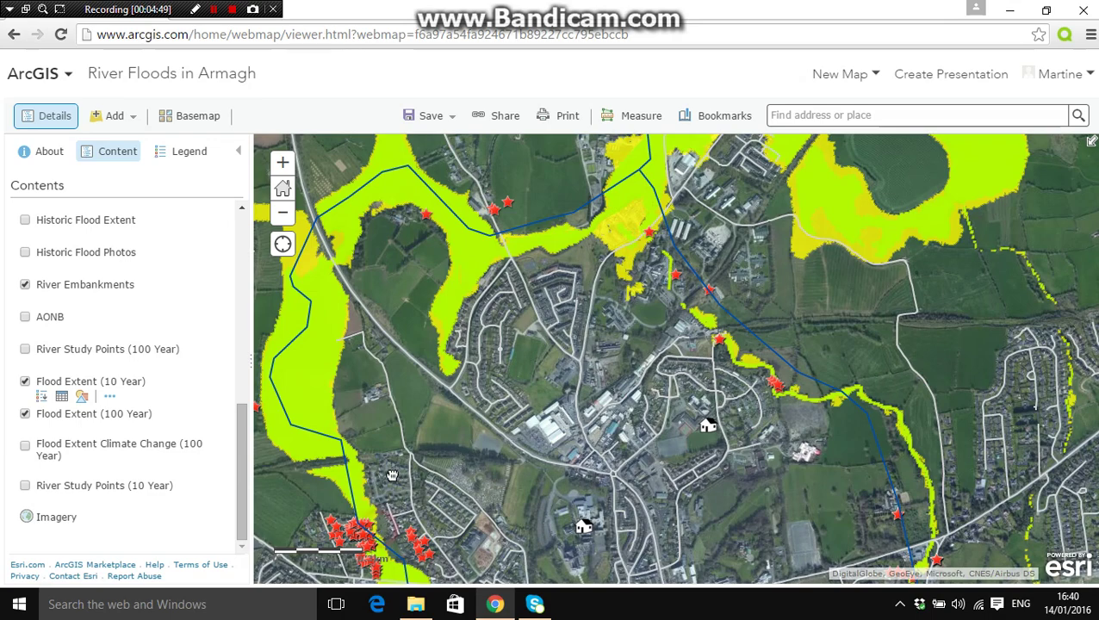
{"action": "left_click_drag", "start_coordinate": [398, 423], "coordinate": [412, 309]}
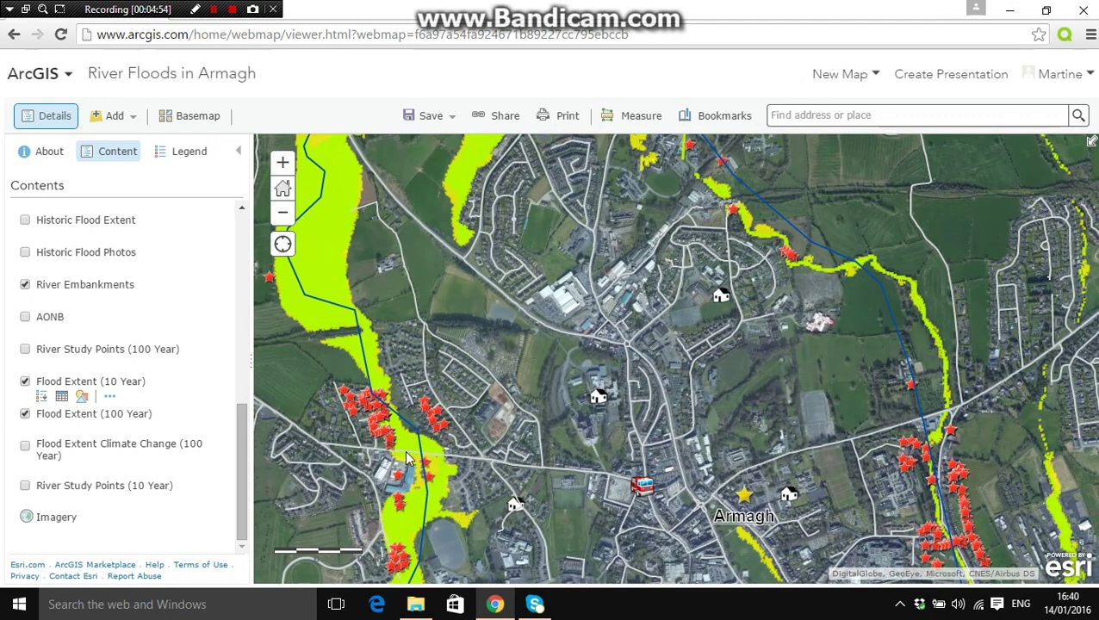
{"action": "left_click_drag", "start_coordinate": [412, 456], "coordinate": [419, 369]}
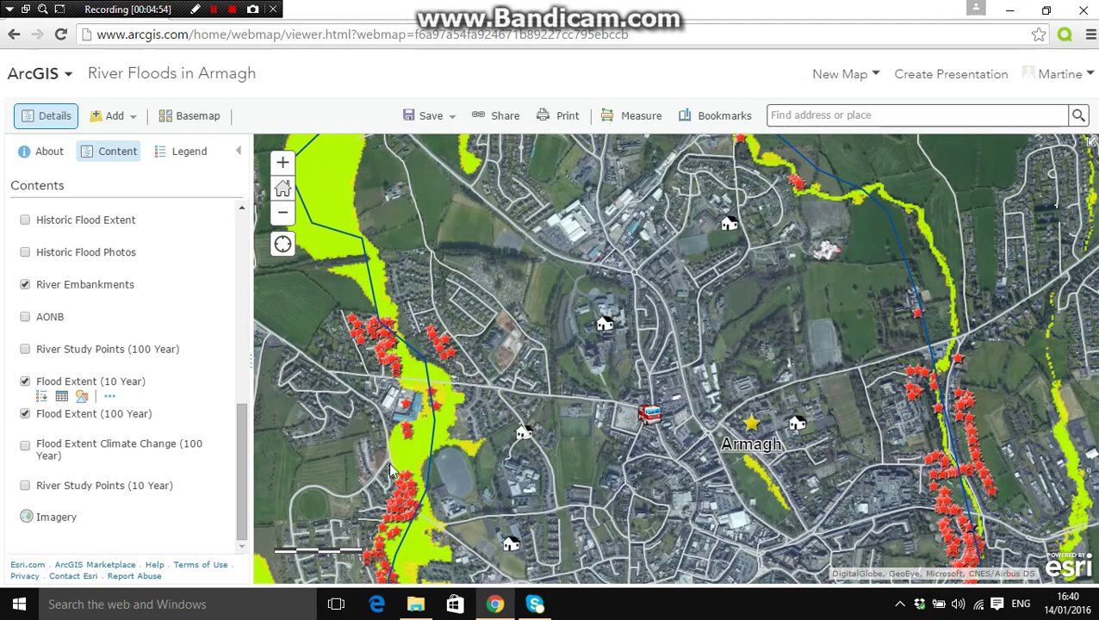
{"action": "left_click_drag", "start_coordinate": [390, 487], "coordinate": [388, 484]}
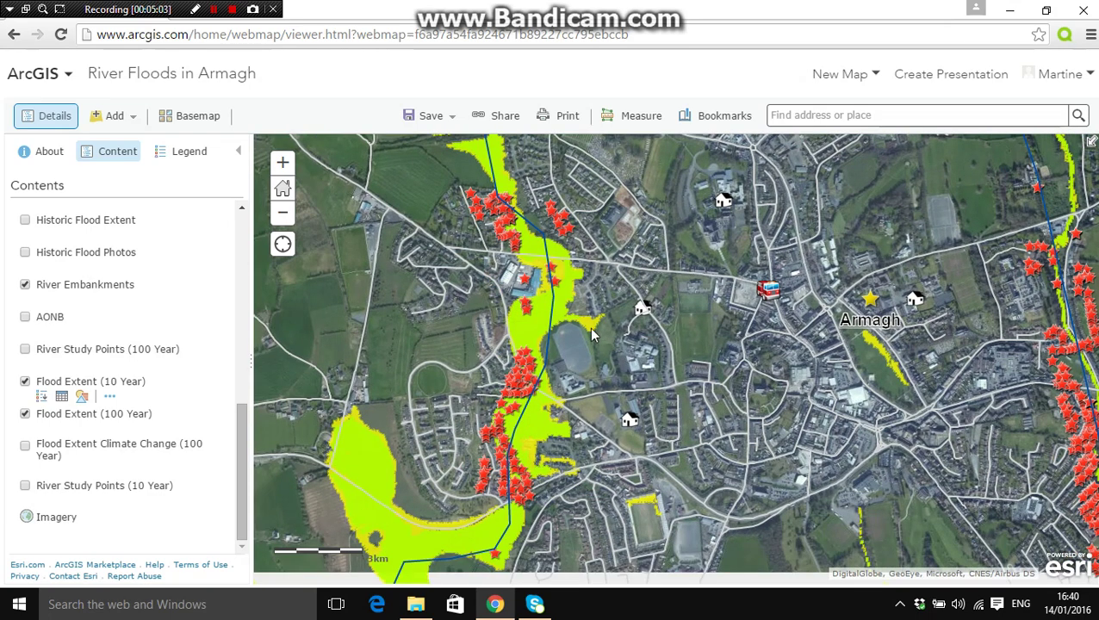
{"action": "left_click", "coordinate": [281, 163]}
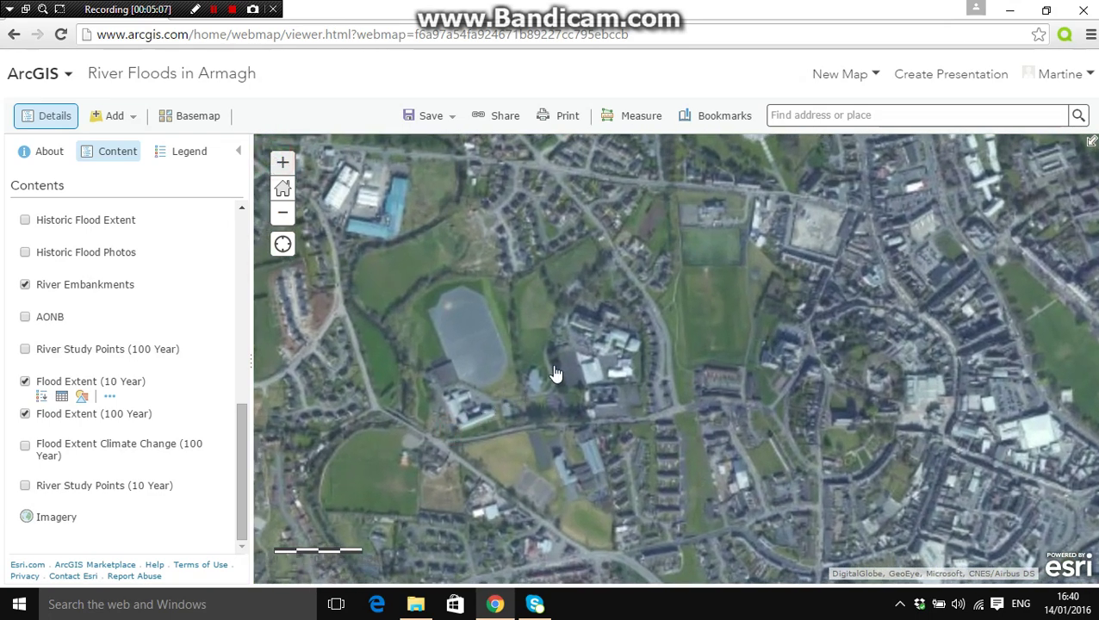
{"action": "scroll", "coordinate": [606, 341], "scroll_direction": "up", "scroll_amount": 1}
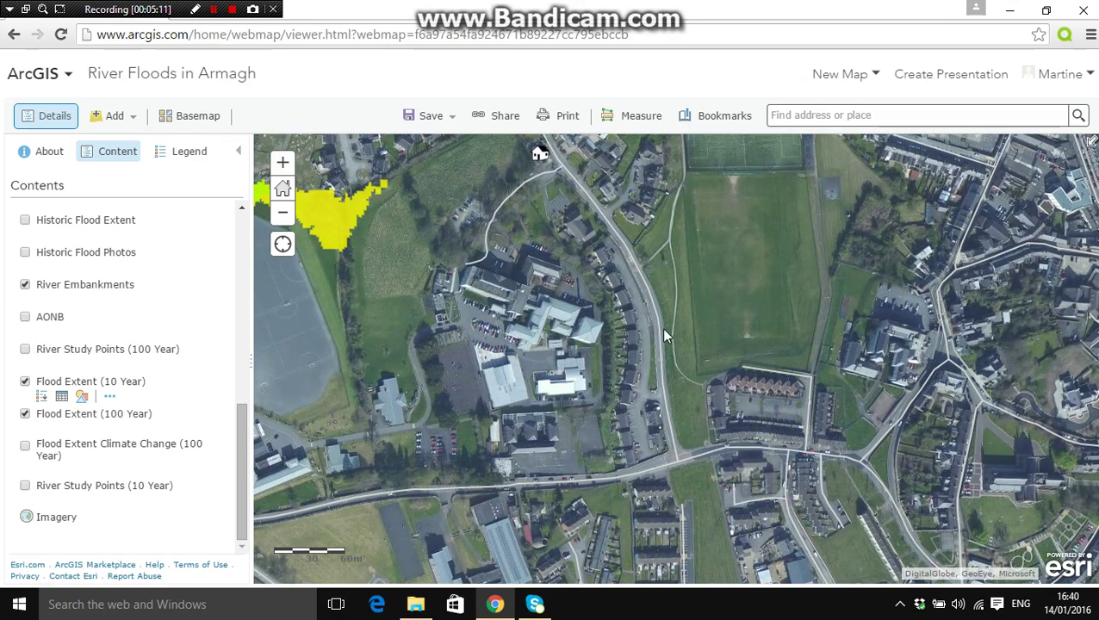
{"action": "left_click_drag", "start_coordinate": [590, 462], "coordinate": [561, 505]}
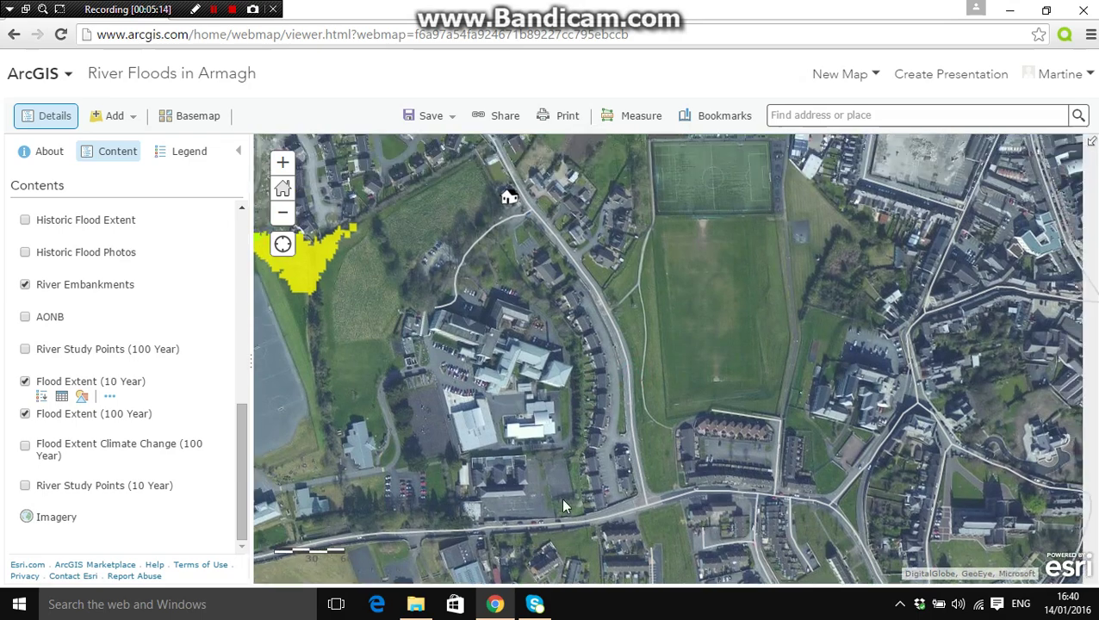
Turn on the Flood Extent Climate Change (100 Year) layer for the river stretch west of Armagh's centre
{"action": "left_click", "coordinate": [285, 214]}
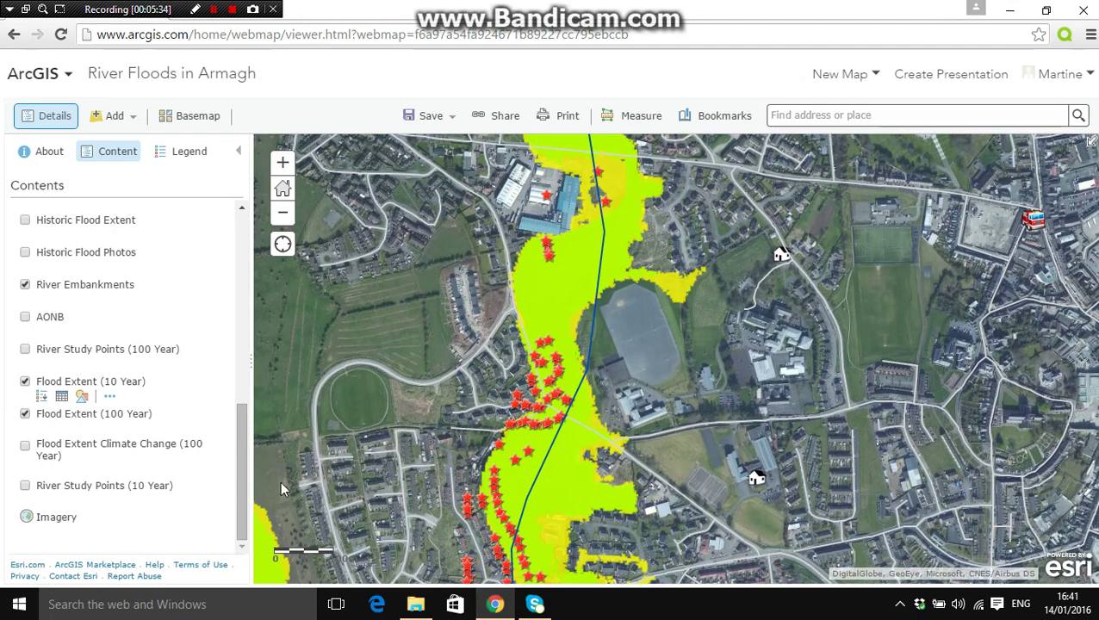
{"action": "left_click", "coordinate": [25, 450]}
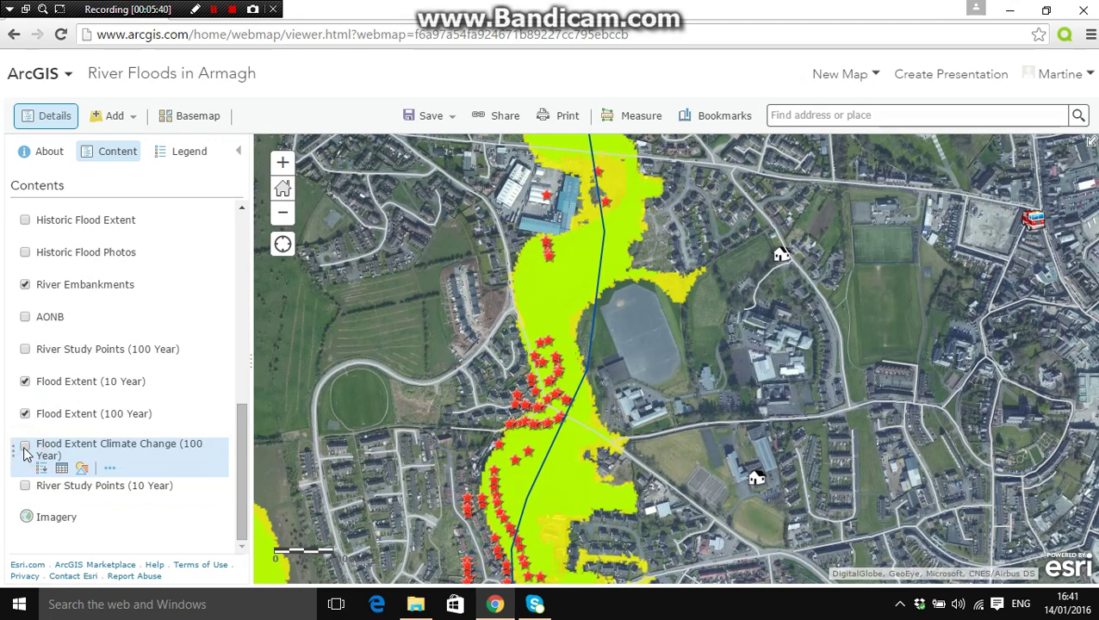
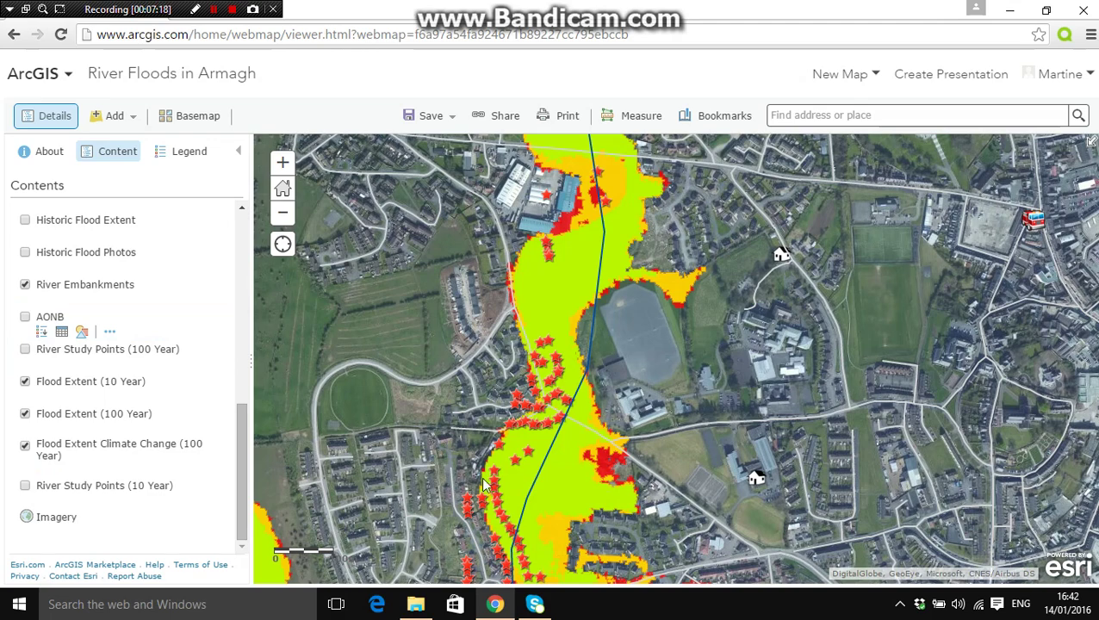
Inspect the edge of the climate change flood extent close up, beside the sports pitch, the school buildings and the road junction
{"action": "left_click", "coordinate": [284, 163]}
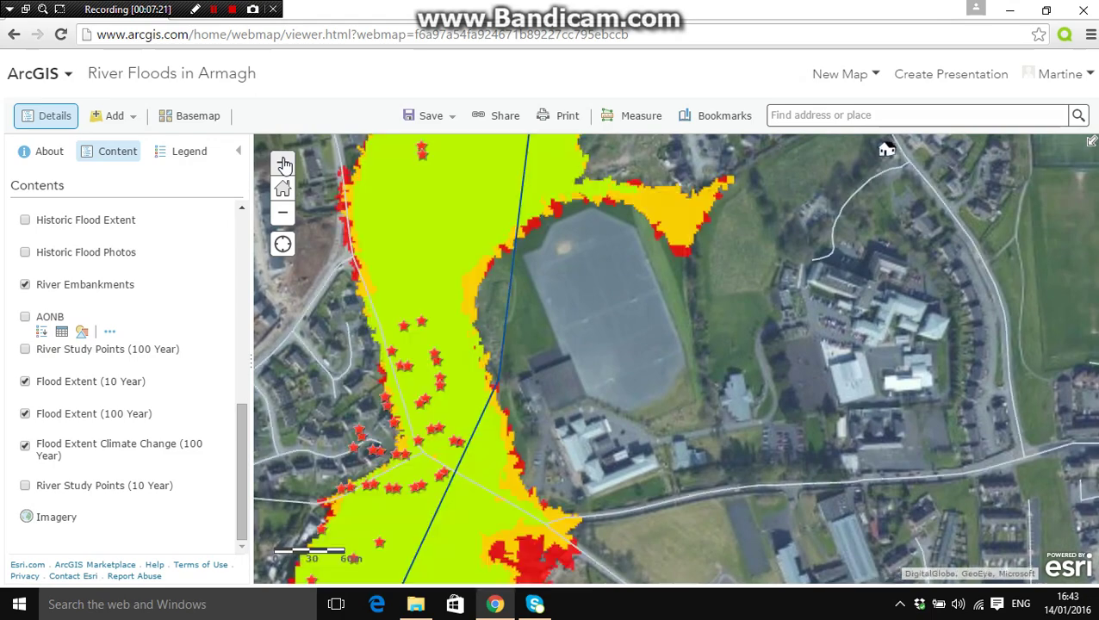
{"action": "left_click", "coordinate": [284, 163]}
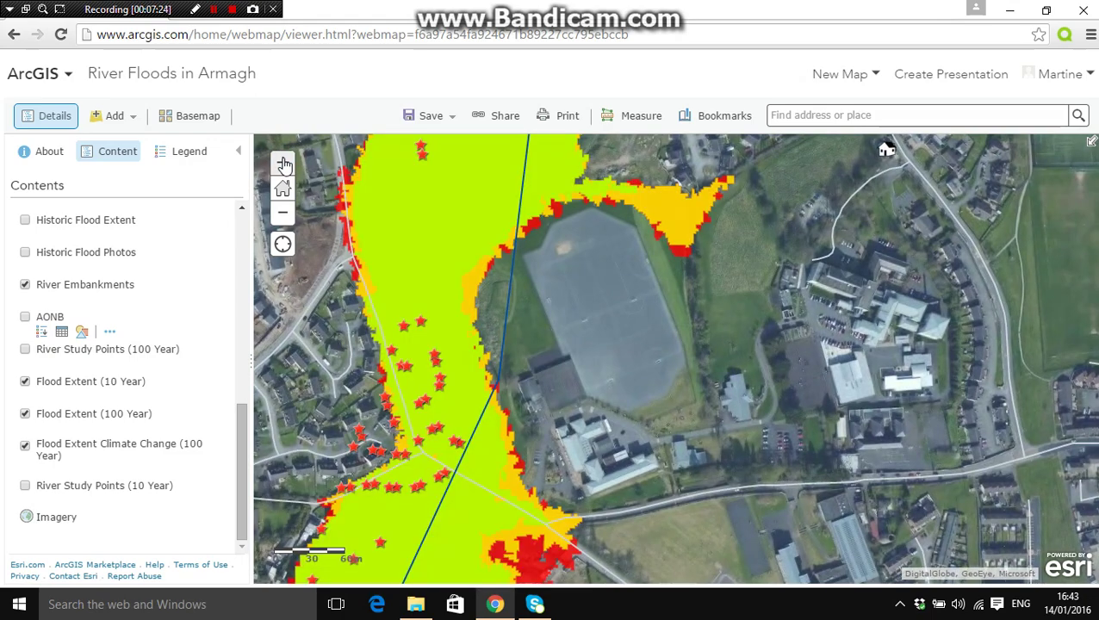
{"action": "left_click", "coordinate": [284, 164]}
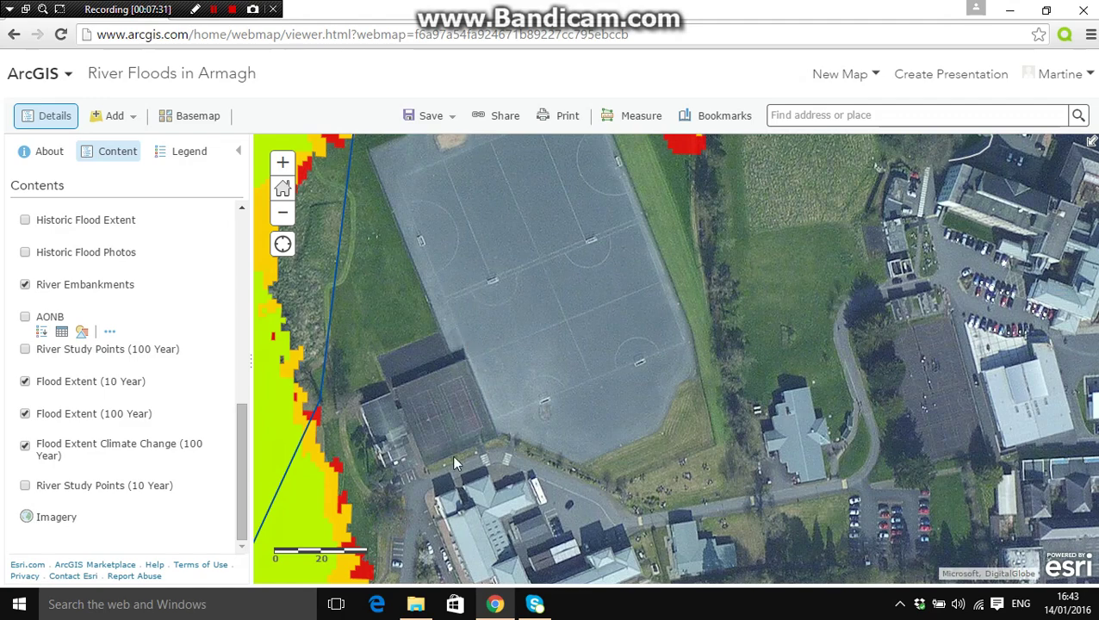
{"action": "left_click", "coordinate": [397, 558]}
{"action": "key", "text": "Down"}
{"action": "key", "text": "Down"}
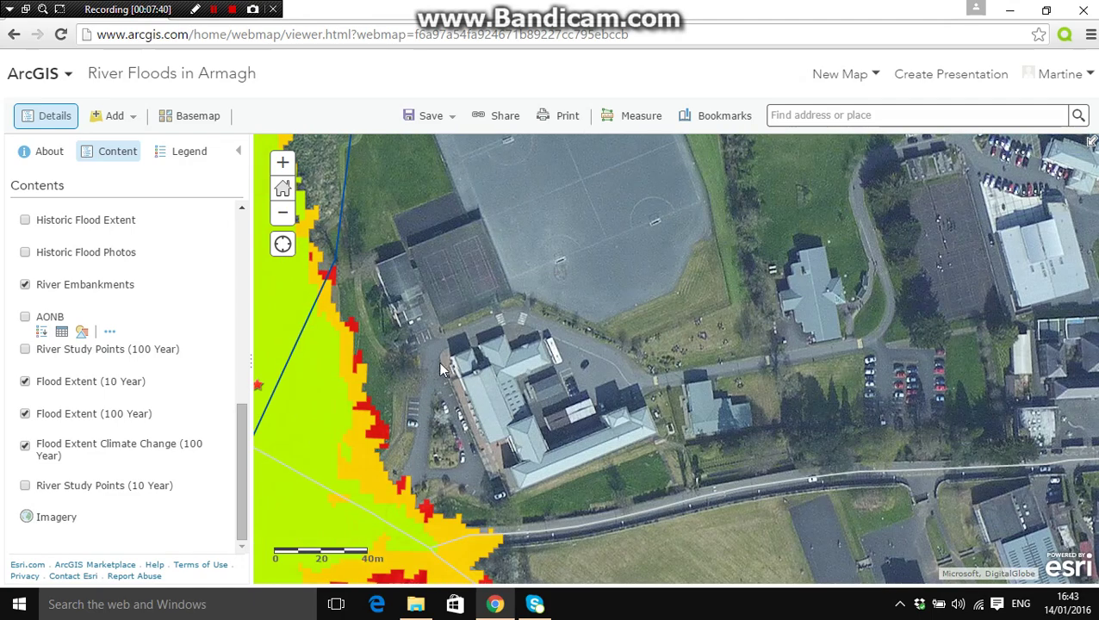
{"action": "key", "text": "Down"}
{"action": "key", "text": "Down"}
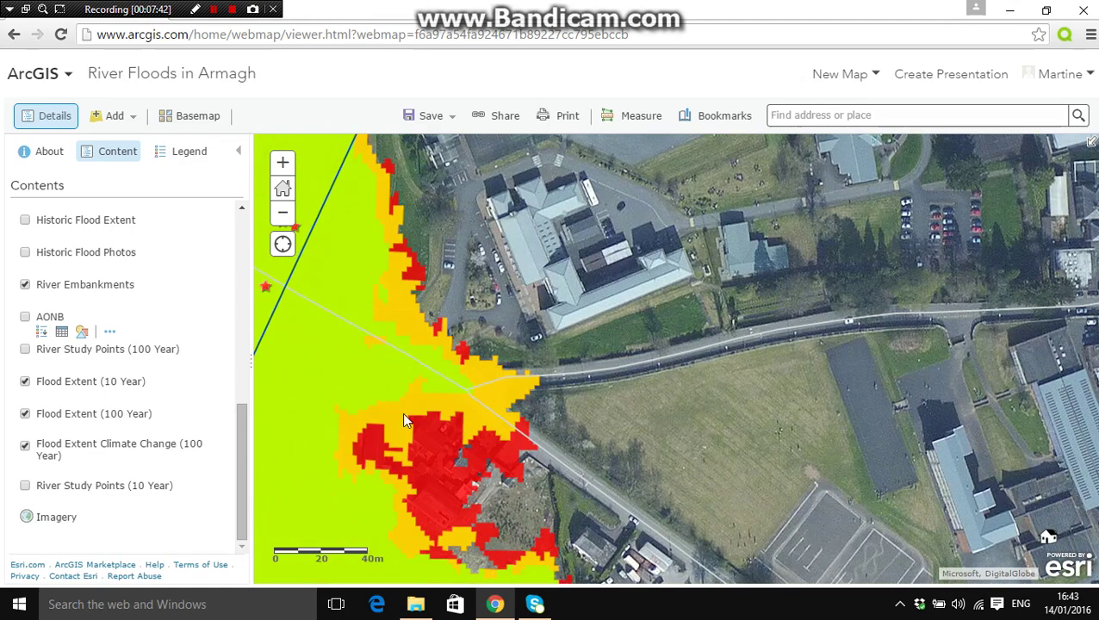
Start a distance measurement on the map with the unit set to Meters
{"action": "left_click", "coordinate": [637, 116]}
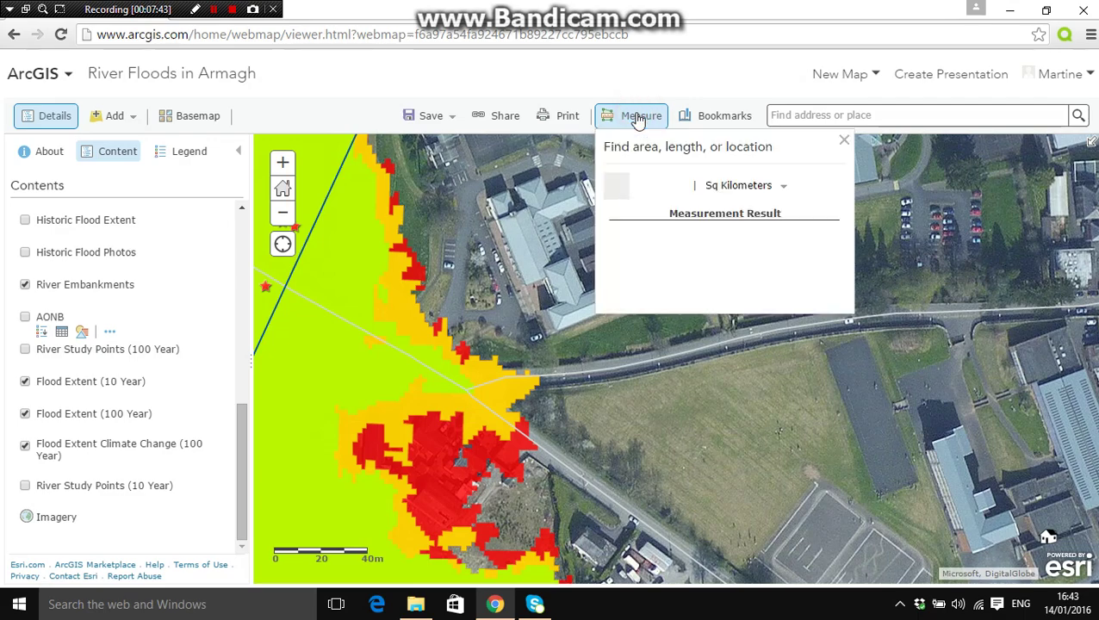
{"action": "left_click", "coordinate": [645, 187]}
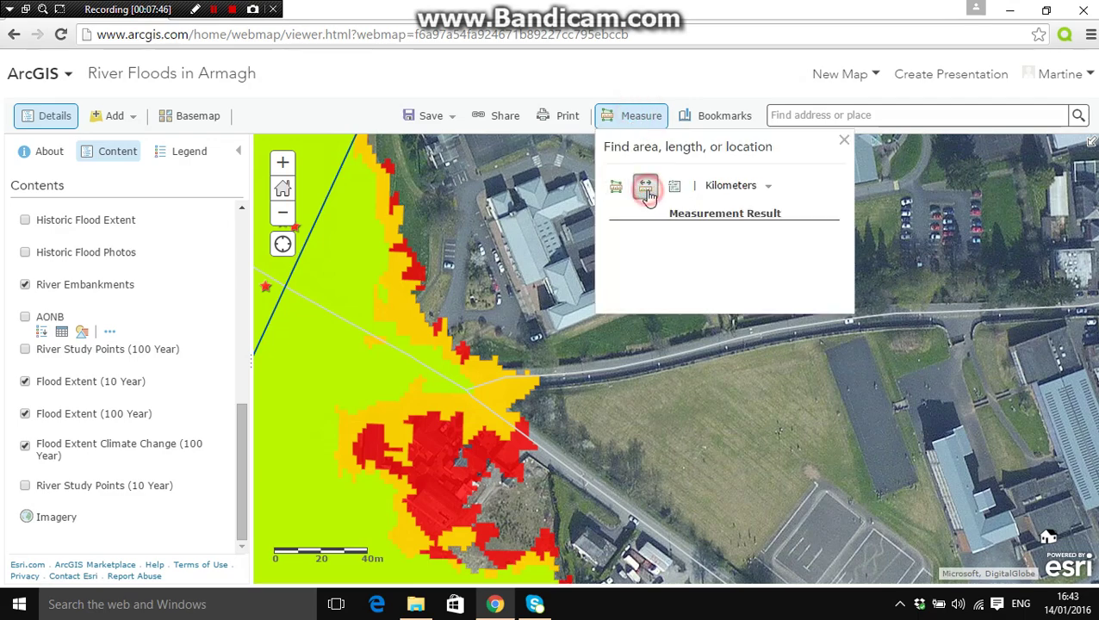
{"action": "left_click", "coordinate": [741, 193]}
{"action": "left_click", "coordinate": [726, 248]}
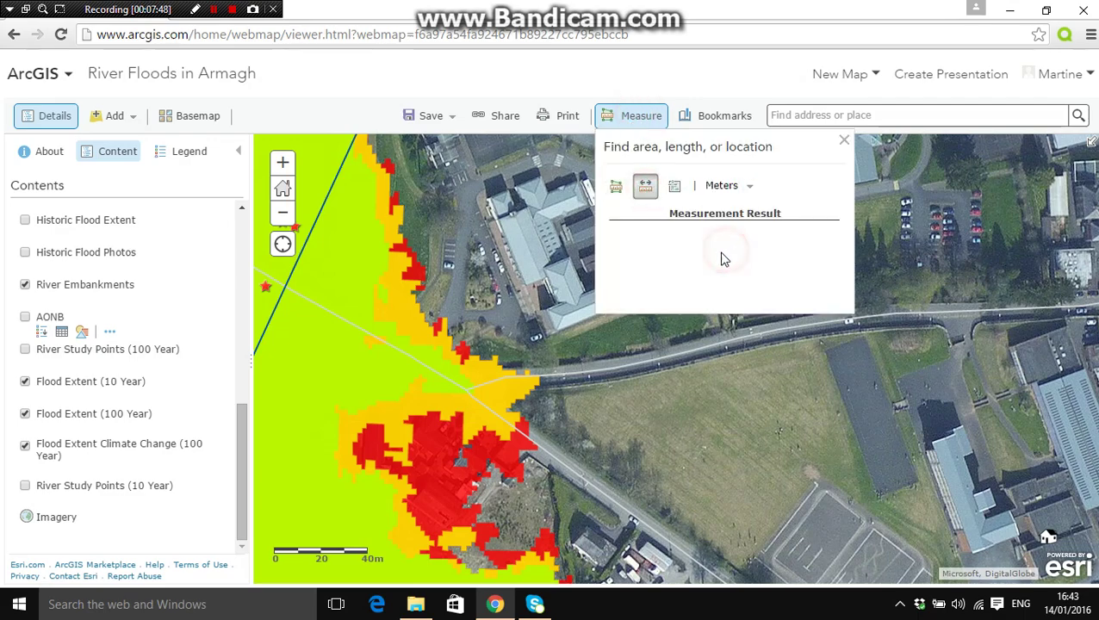